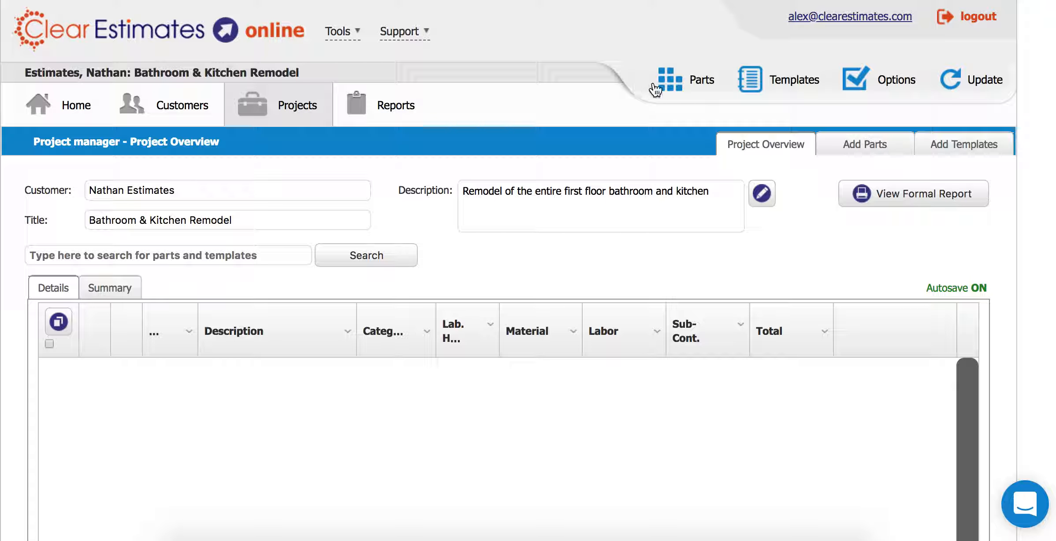
# Open the parts database and list the parts in the 28 WALL COVERINGS category.
pyautogui.click(684, 82)
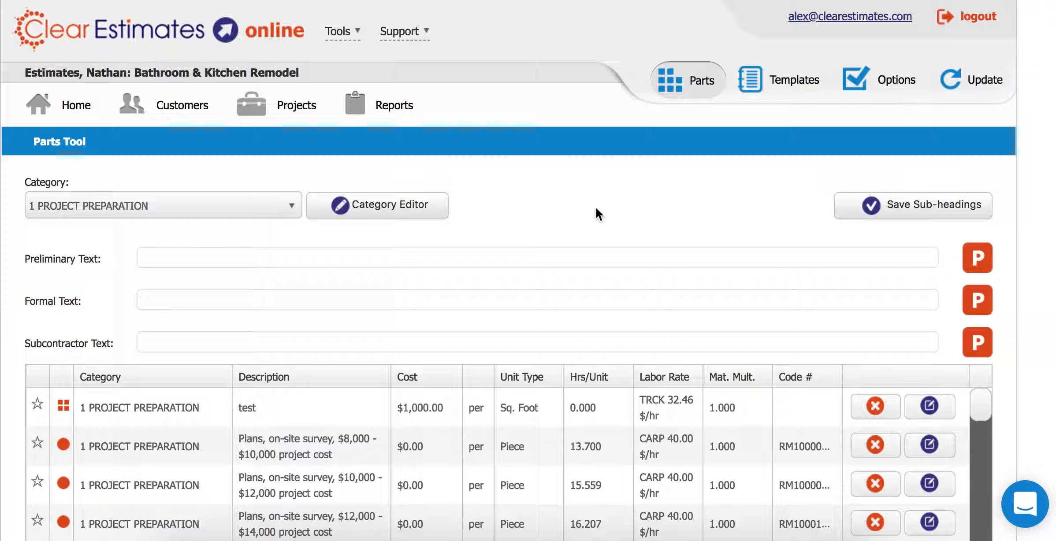
pyautogui.click(155, 207)
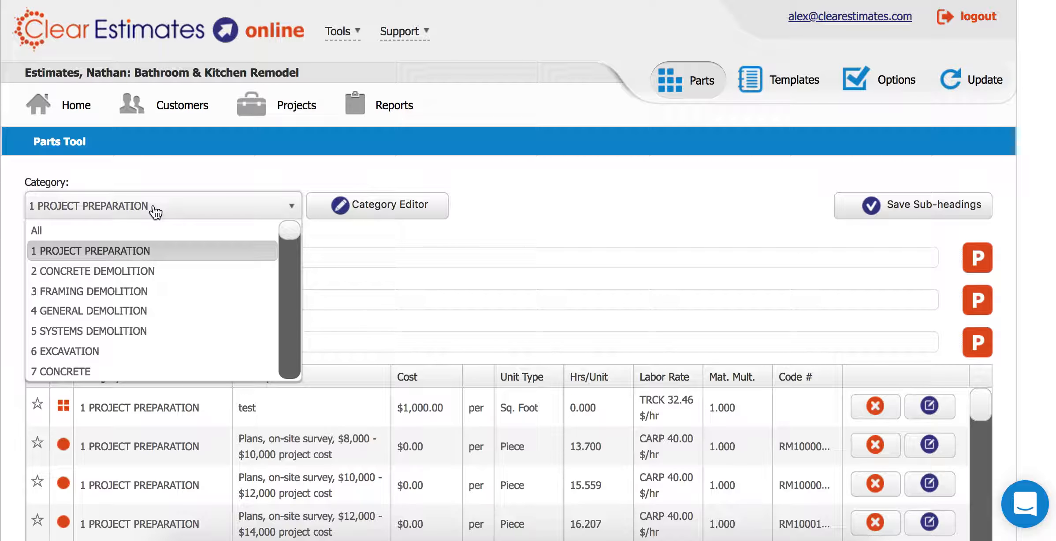
pyautogui.moveTo(285, 231); pyautogui.dragTo(293, 328)
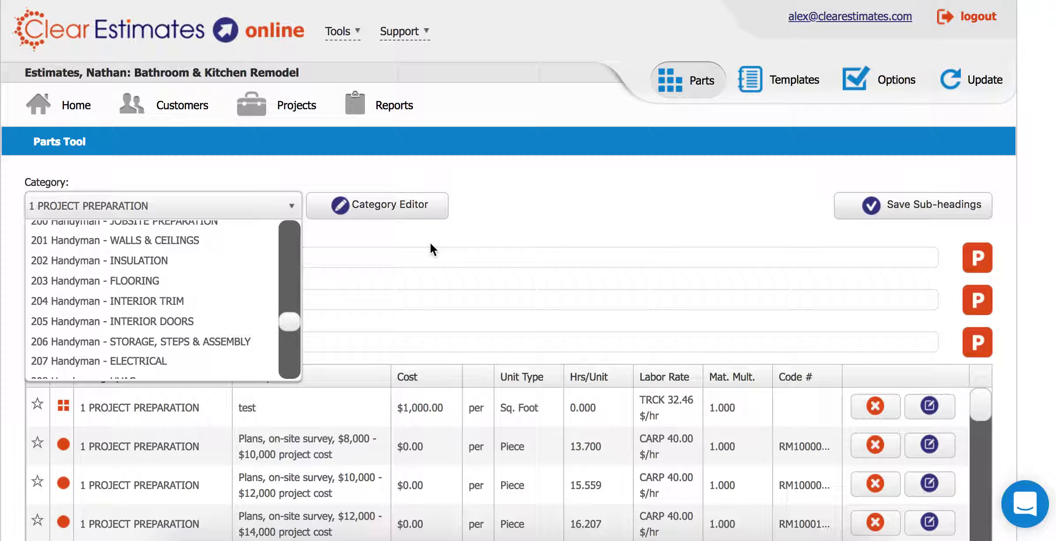
pyautogui.moveTo(293, 324); pyautogui.dragTo(289, 289)
pyautogui.click(99, 313)
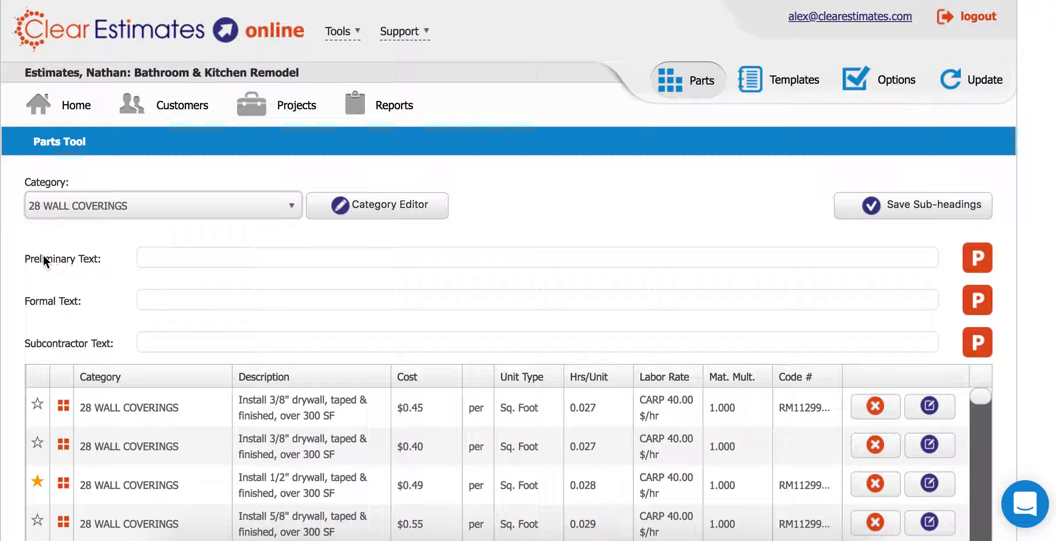
pyautogui.moveTo(39, 301); pyautogui.dragTo(68, 311)
pyautogui.moveTo(40, 347); pyautogui.dragTo(79, 347)
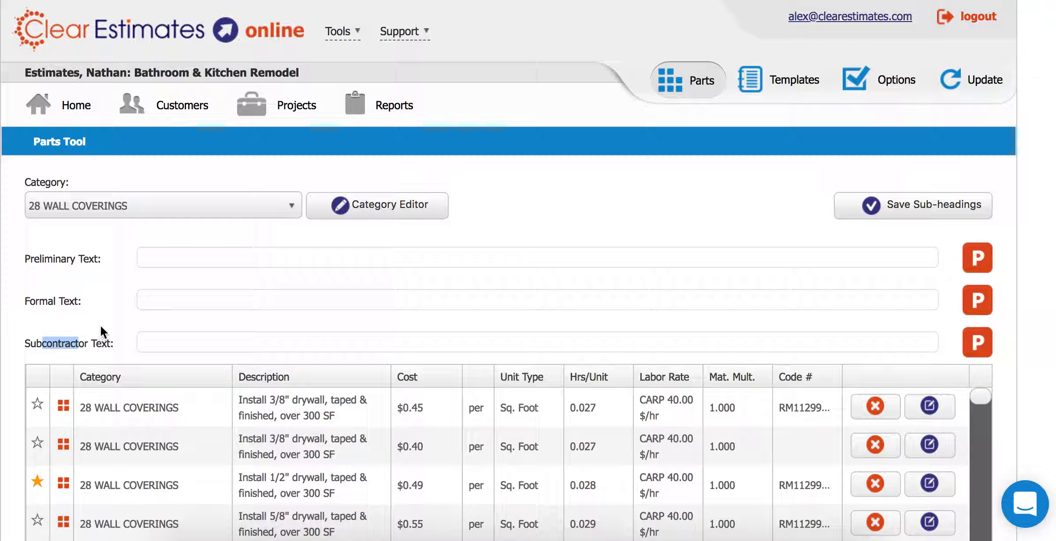
pyautogui.click(94, 296)
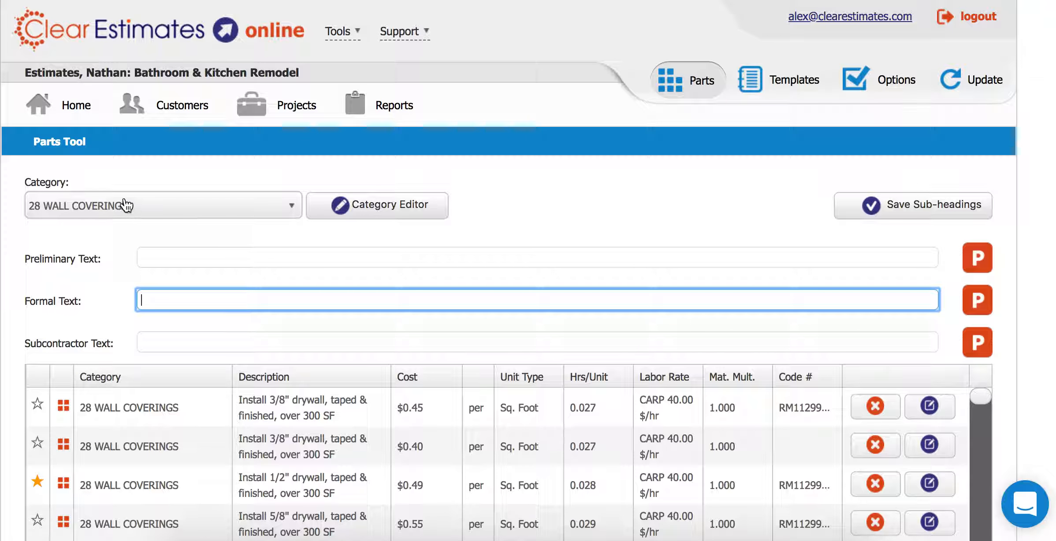
pyautogui.click(116, 253)
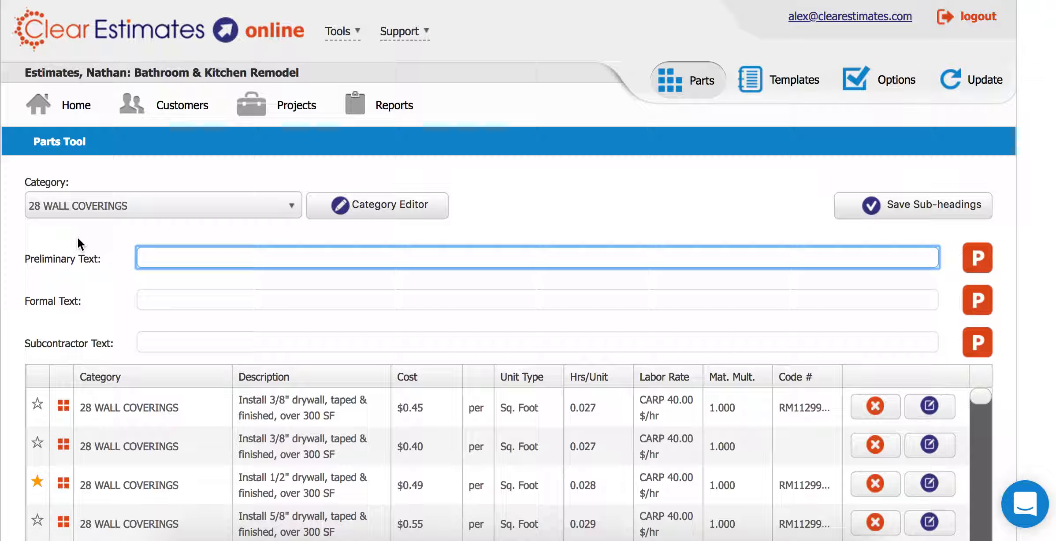
pyautogui.click(561, 201)
# Add a new part described as "Install Drywall" in the 28 WALL COVERINGS category.
pyautogui.scroll(-15, 529, 353)
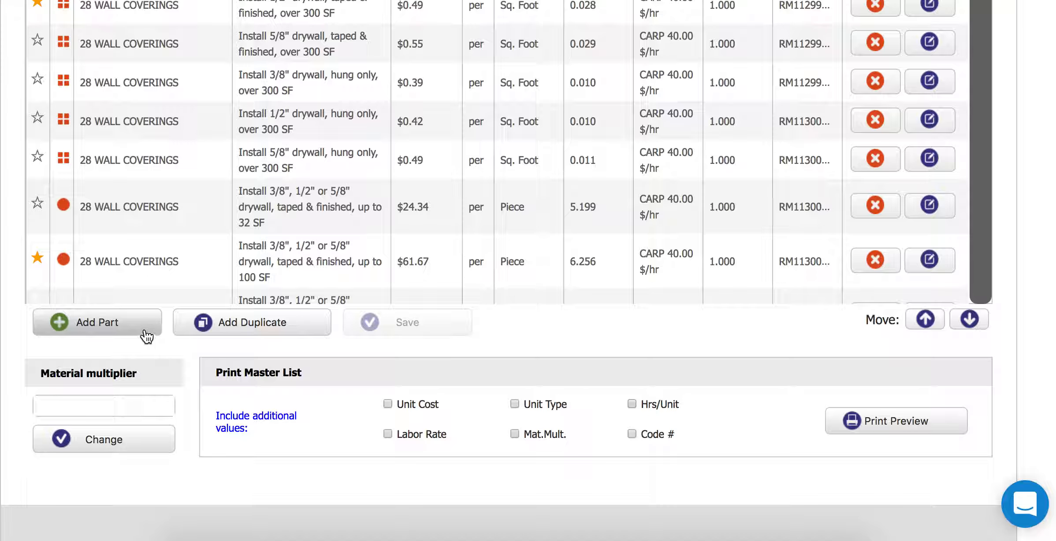
pyautogui.click(101, 323)
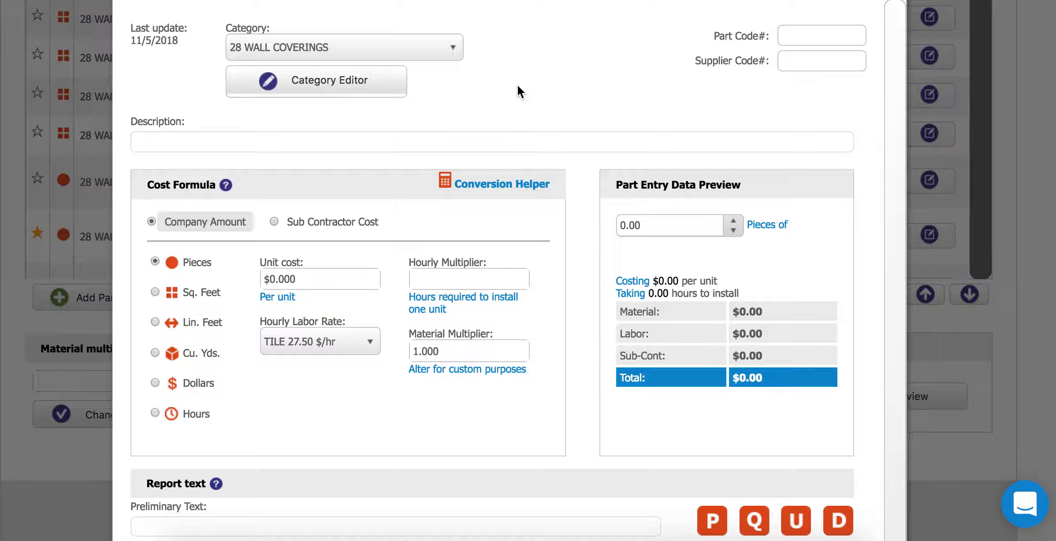
pyautogui.click(382, 141)
pyautogui.write('Install Drywall')
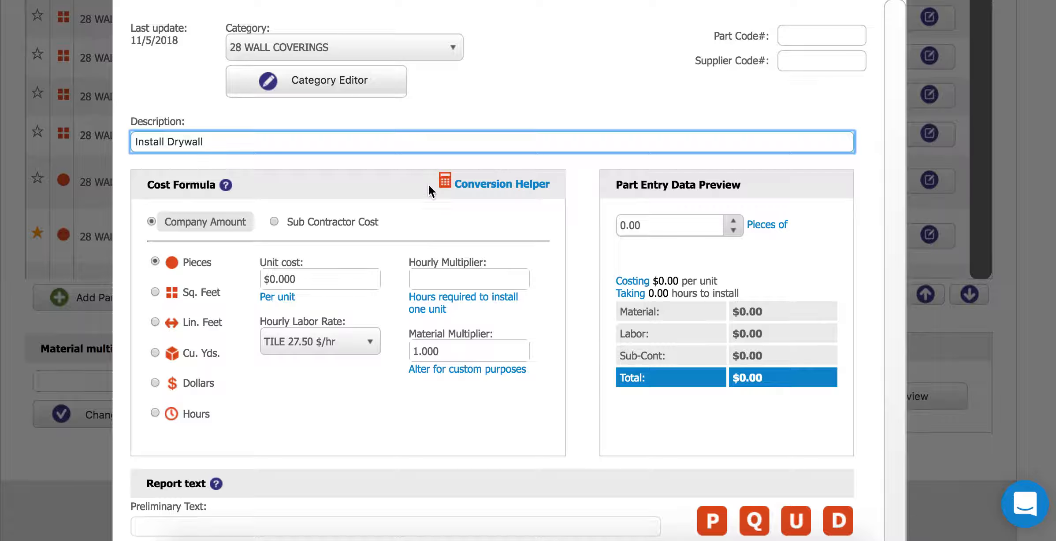
pyautogui.click(279, 48)
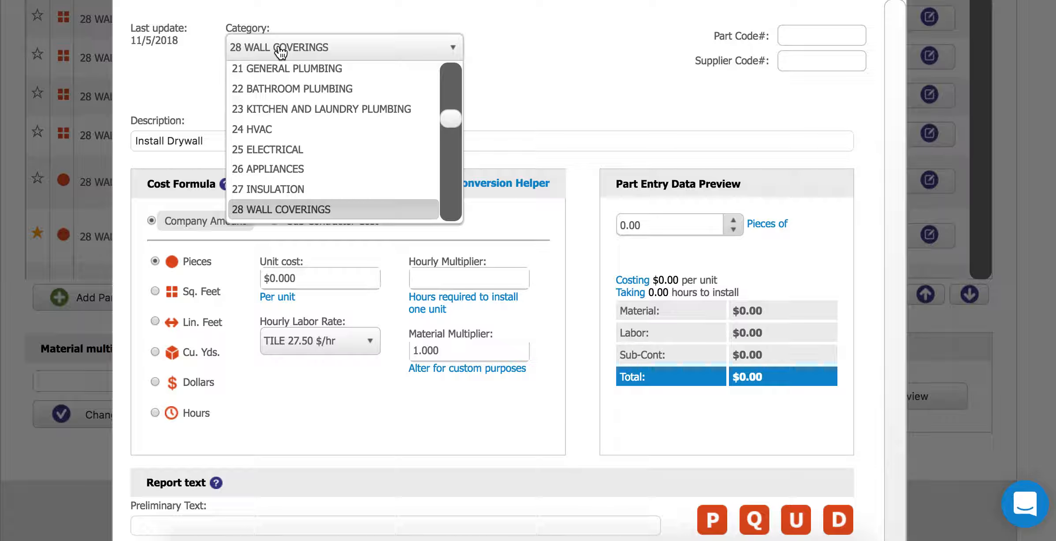
pyautogui.click(261, 203)
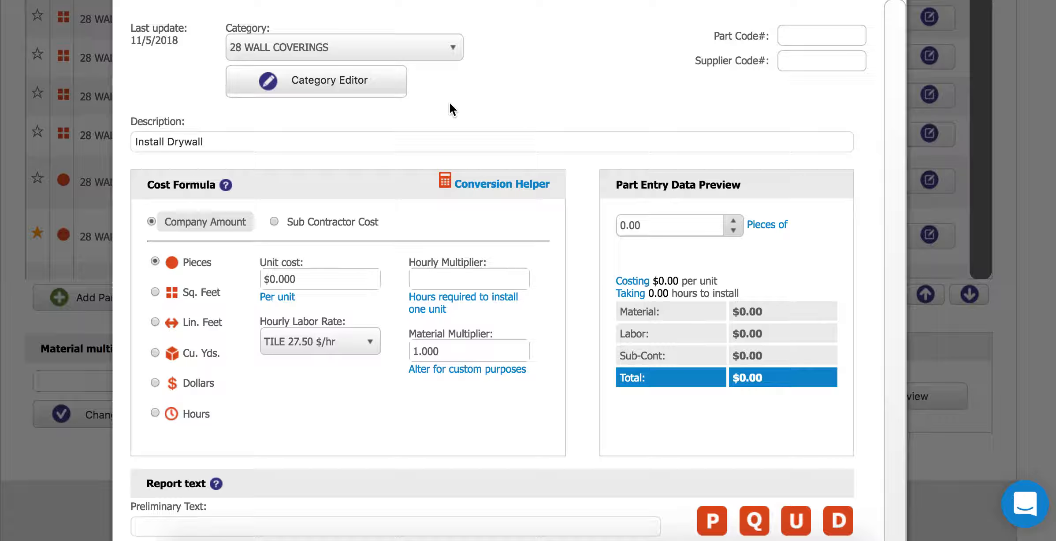
pyautogui.click(422, 48)
pyautogui.click(424, 50)
# Try the linear feet, dollars and hours unit types in the part's cost formula.
pyautogui.scroll(-1, 540, 349)
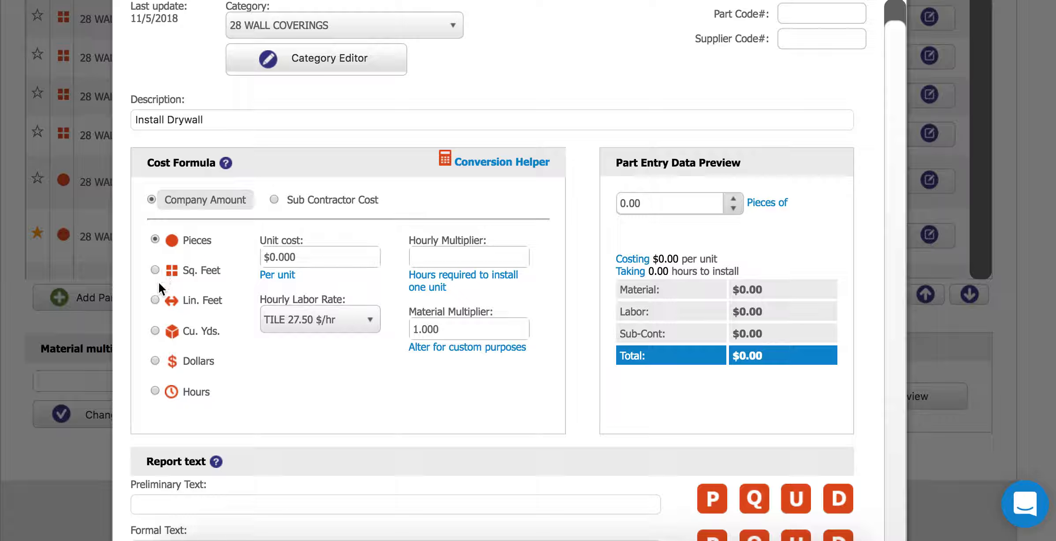
pyautogui.click(156, 300)
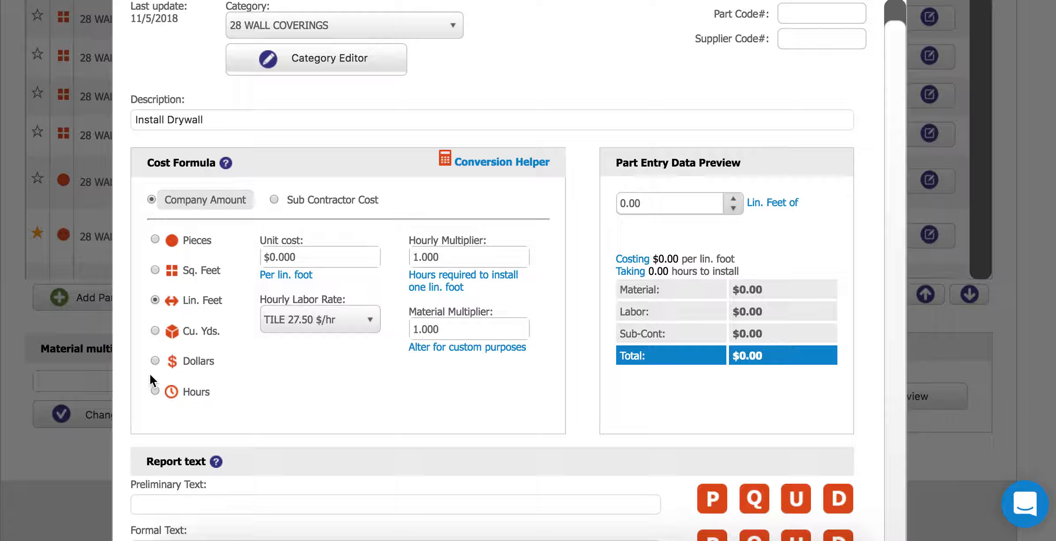
pyautogui.click(155, 361)
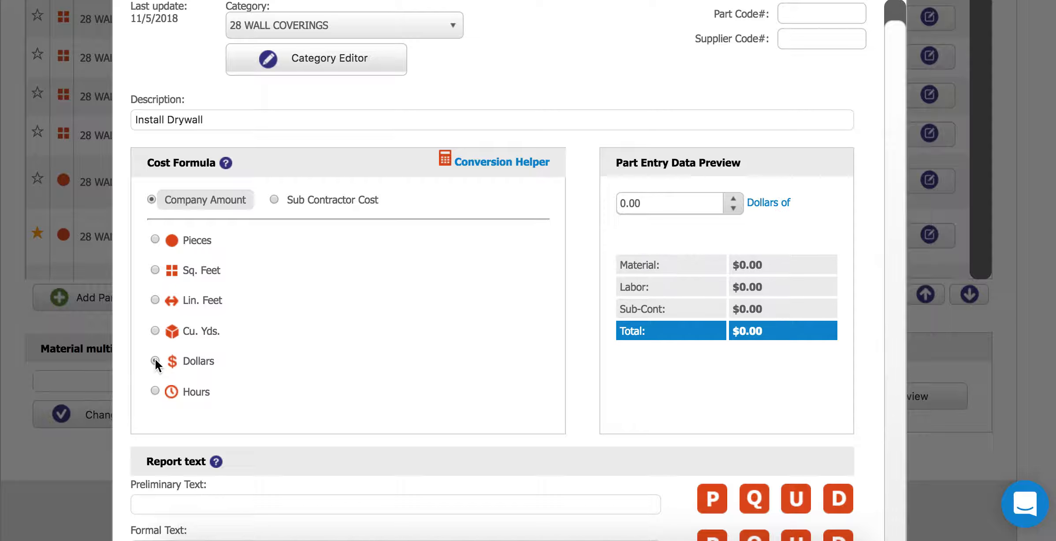
pyautogui.click(154, 391)
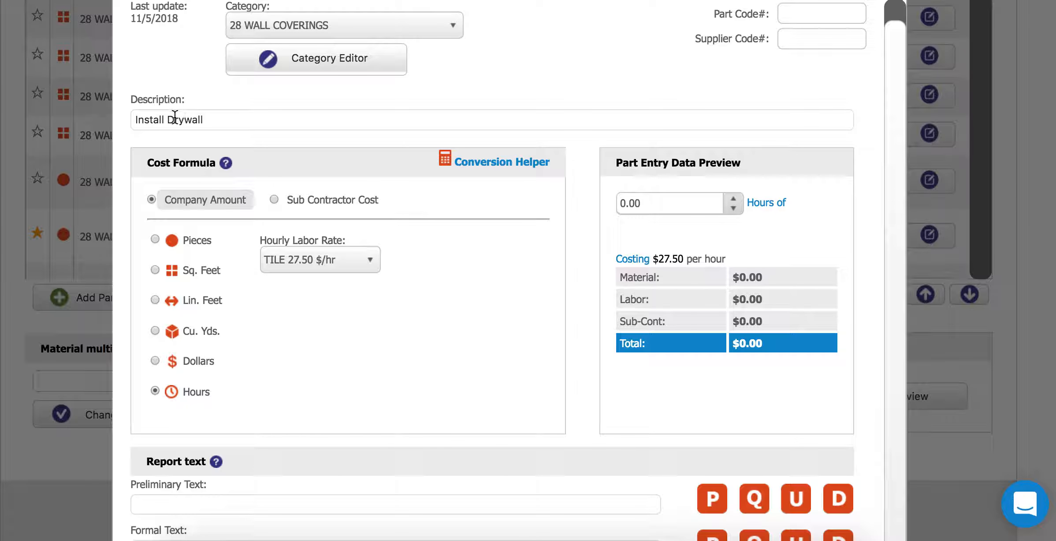
# Base the part's cost formula on square feet with a unit cost of $1.
pyautogui.click(156, 269)
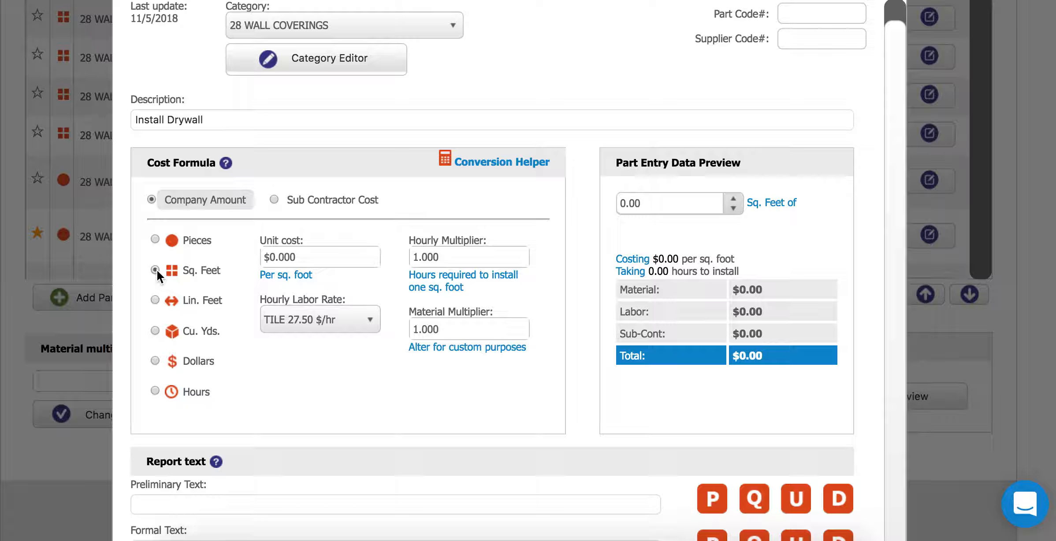
pyautogui.click(307, 256)
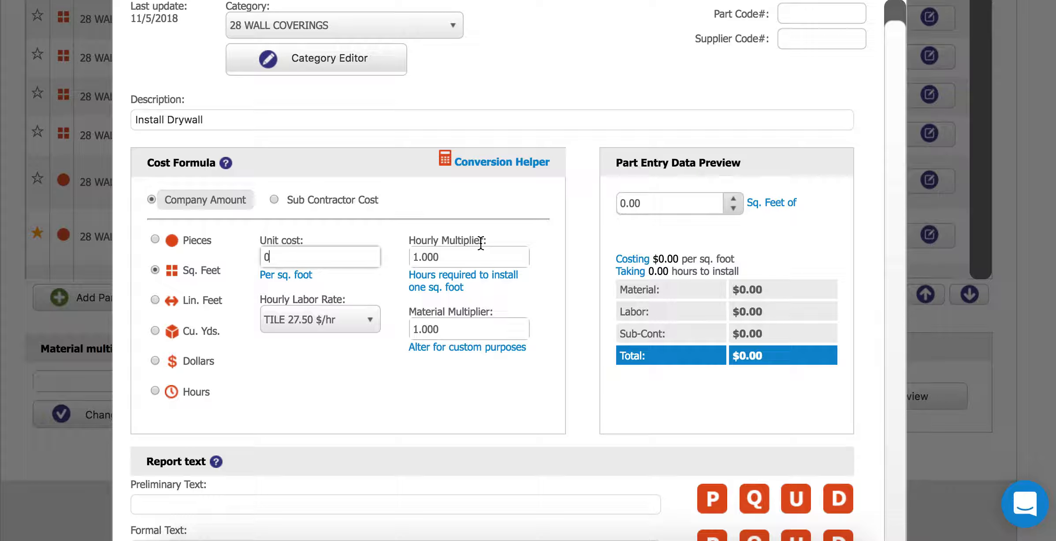
pyautogui.press('BackSpace')
pyautogui.write('1')
pyautogui.click(316, 226)
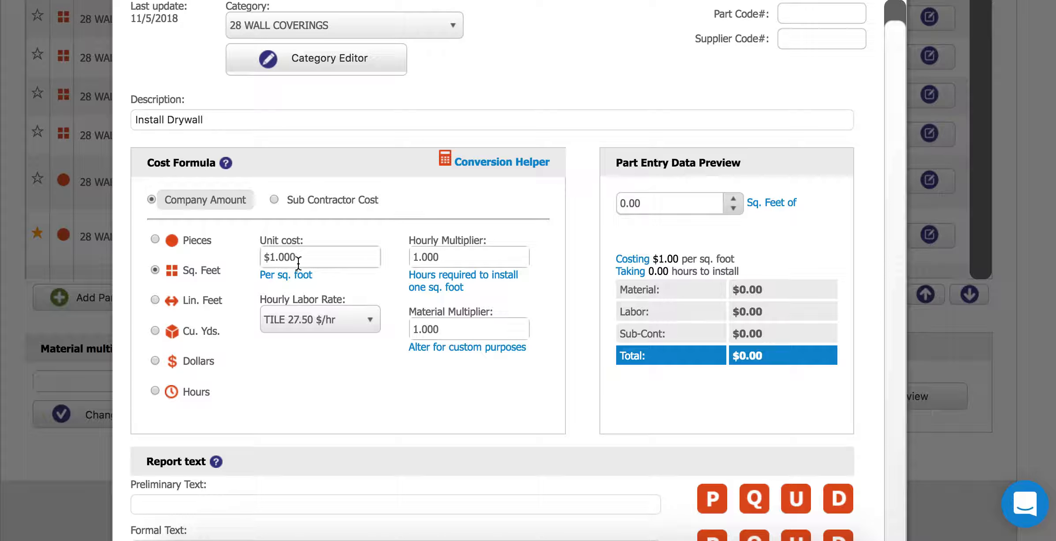
# Assign the 35.00 $/hr labor rate listed after AAAA and set the hourly multiplier to 0.02.
pyautogui.click(314, 321)
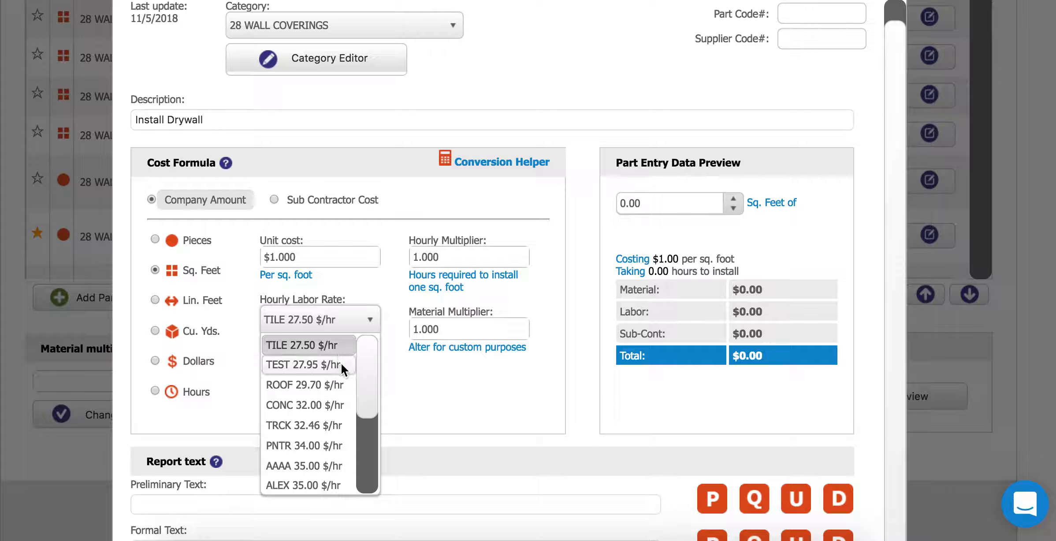
pyautogui.click(291, 483)
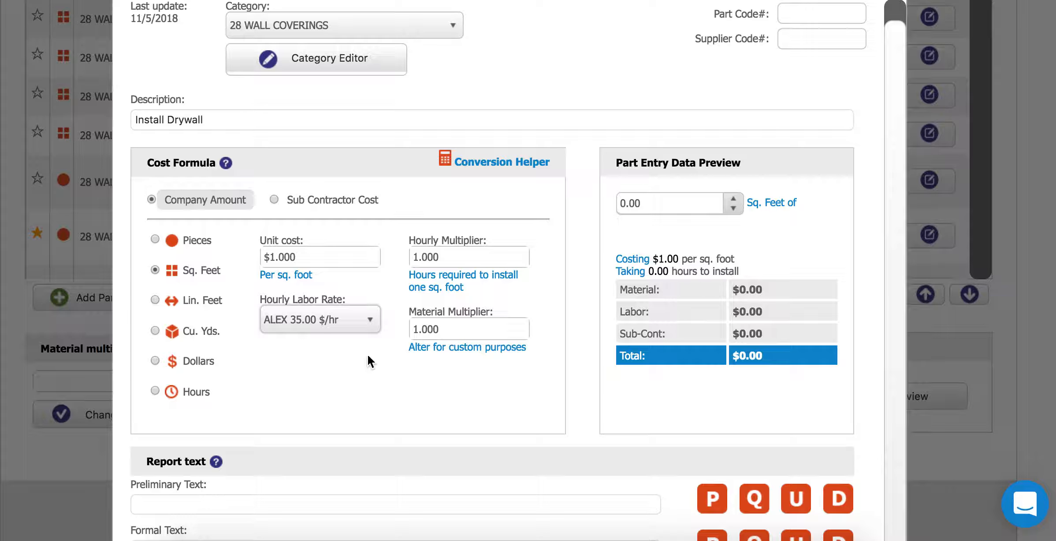
pyautogui.click(459, 255)
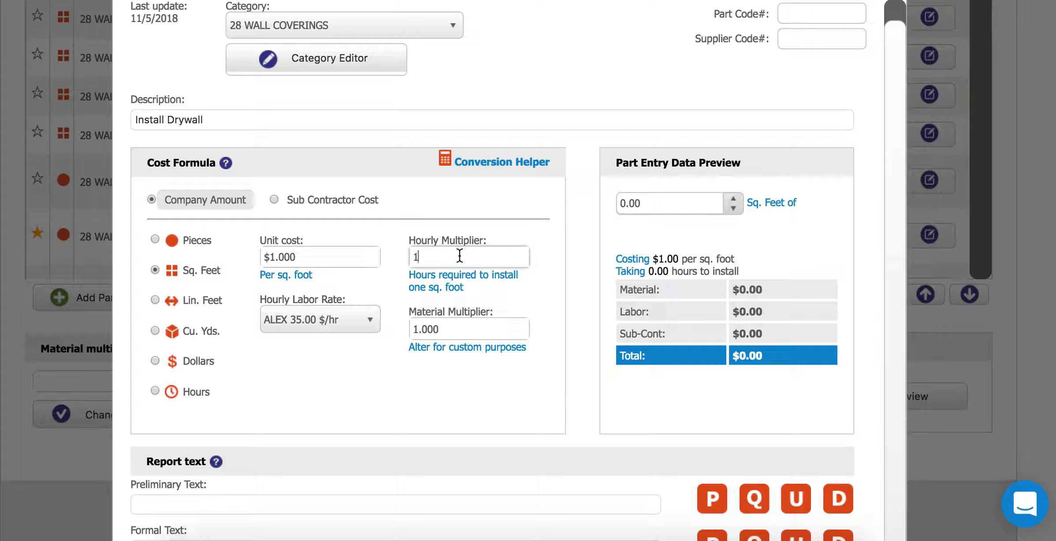
pyautogui.press('BackSpace')
pyautogui.write('.02')
pyautogui.click(539, 241)
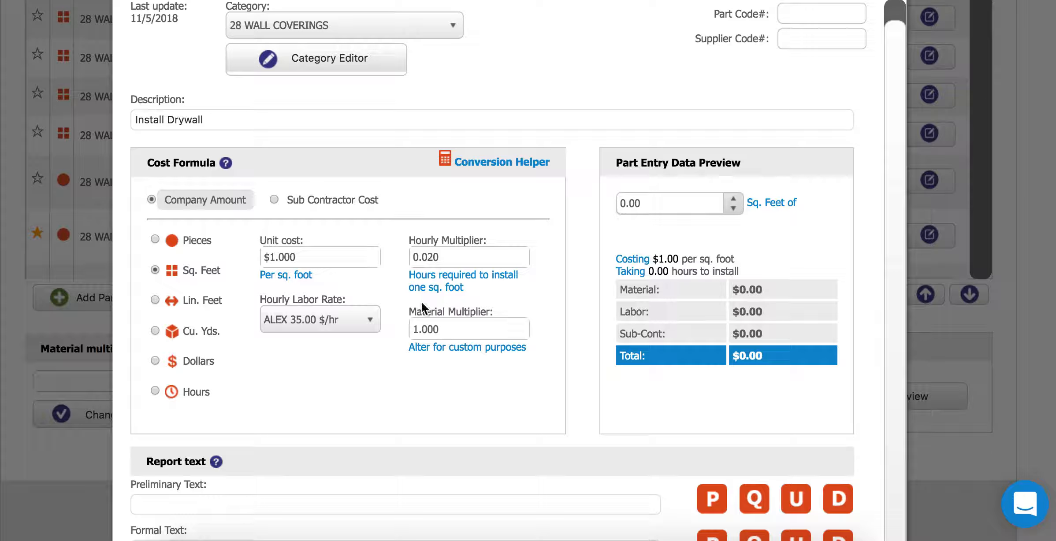
# Try a material multiplier of 1.1 for the part and return it to 1.
pyautogui.doubleClick(460, 333)
pyautogui.write('1')
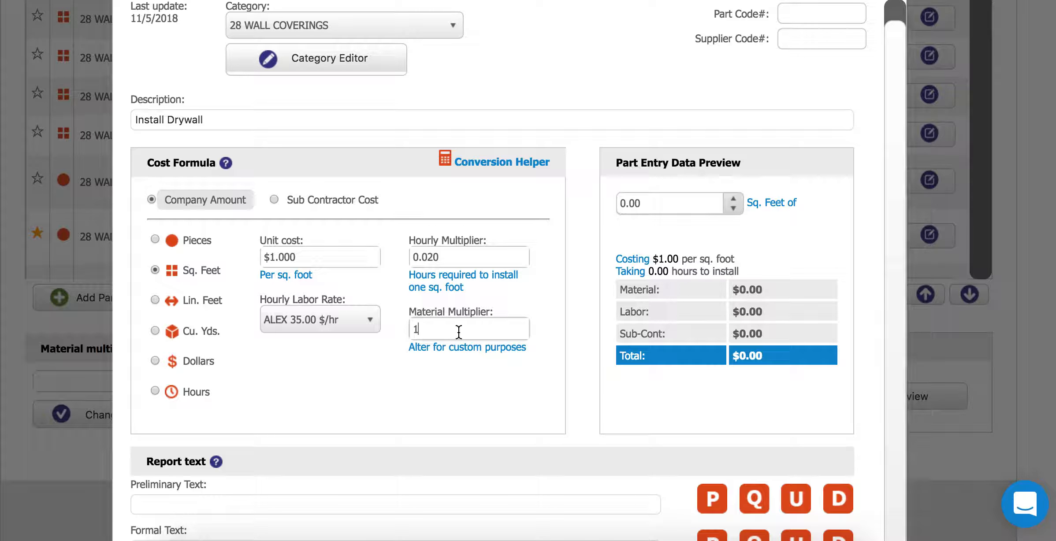
pyautogui.click(461, 382)
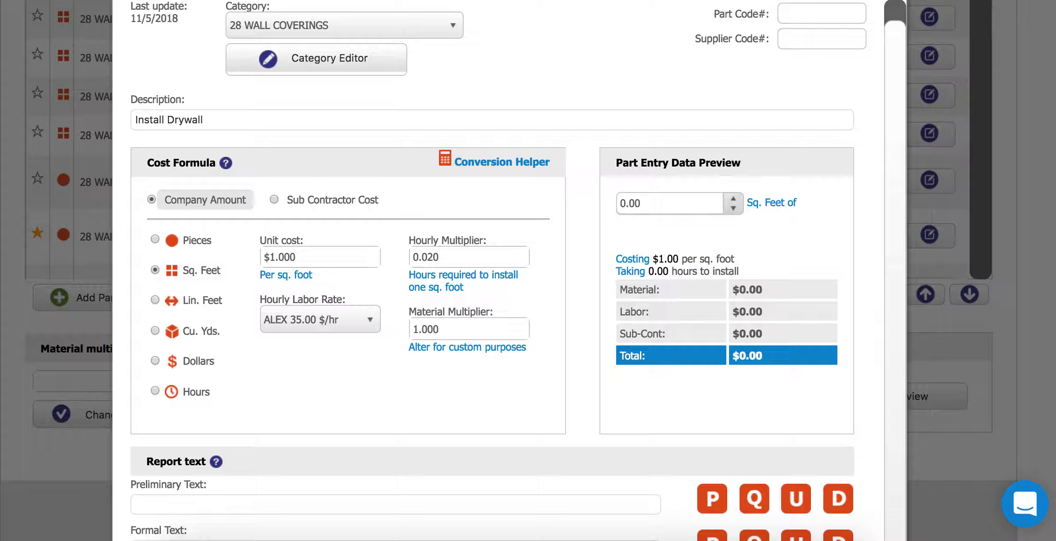
pyautogui.doubleClick(459, 330)
pyautogui.write('1.1')
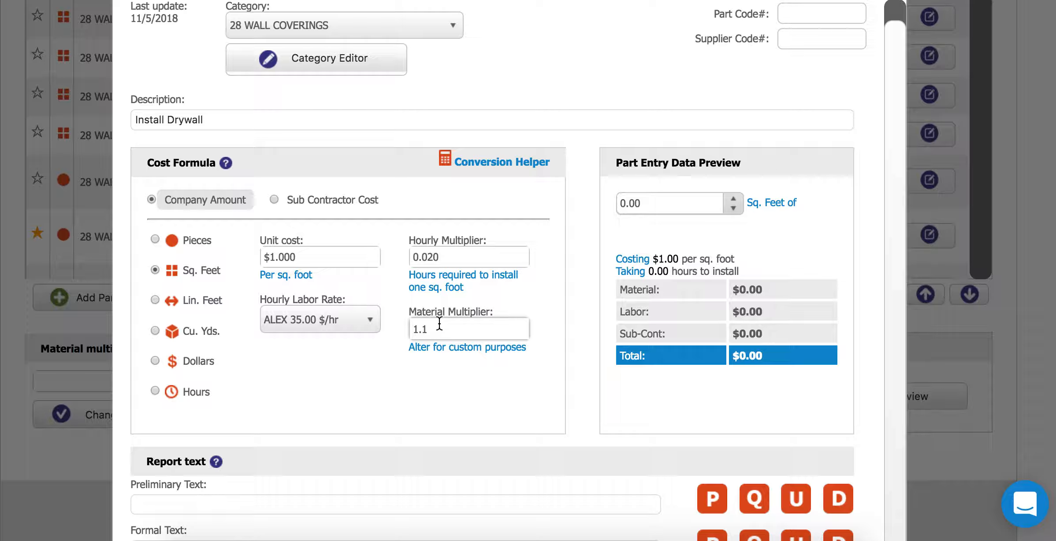
pyautogui.press('BackSpace')
pyautogui.press('BackSpace')
pyautogui.click(446, 379)
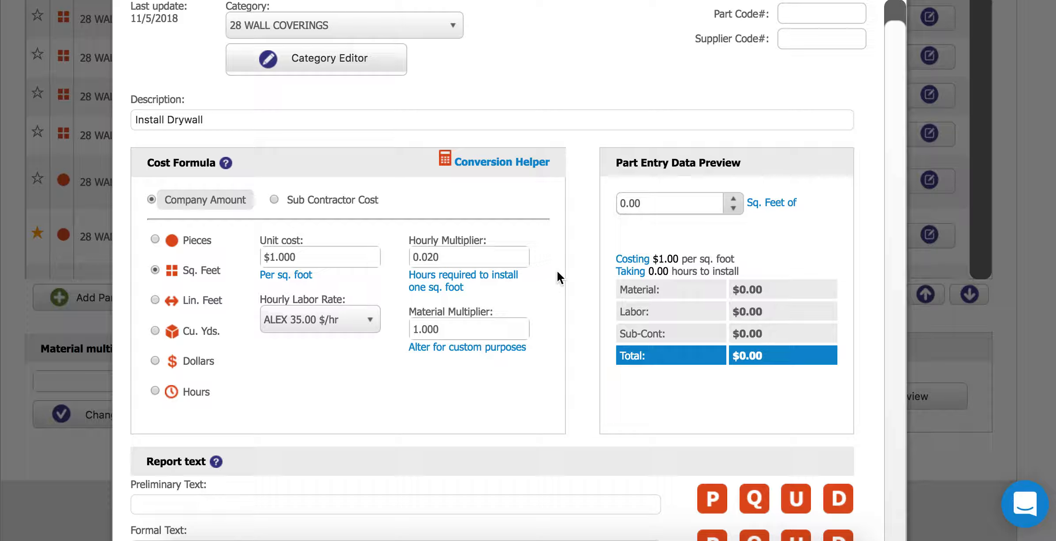
# Preview the part's material and labor cost for a quantity of 1 square foot.
pyautogui.click(648, 202)
pyautogui.press('BackSpace')
pyautogui.press('BackSpace')
pyautogui.press('BackSpace')
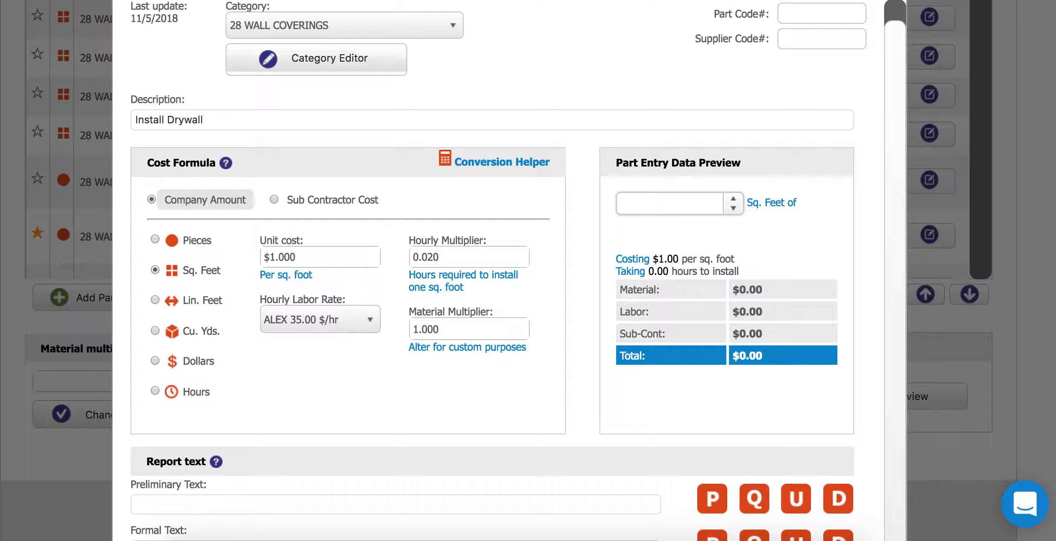
pyautogui.write('1')
pyautogui.click(583, 218)
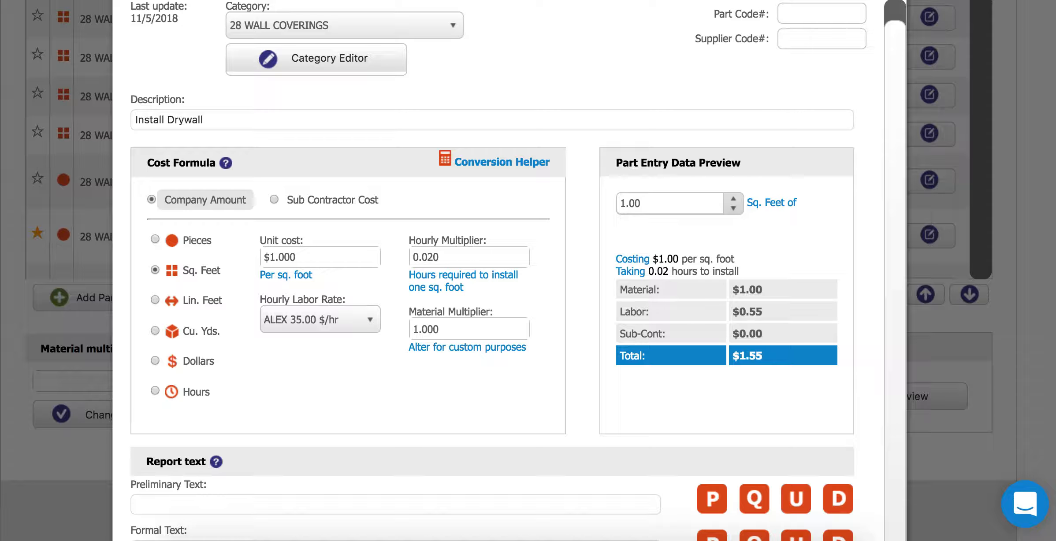
# Enter "Install Drywall" as the preliminary report text and insert the part's description into the formal text.
pyautogui.scroll(-5, 339, 315)
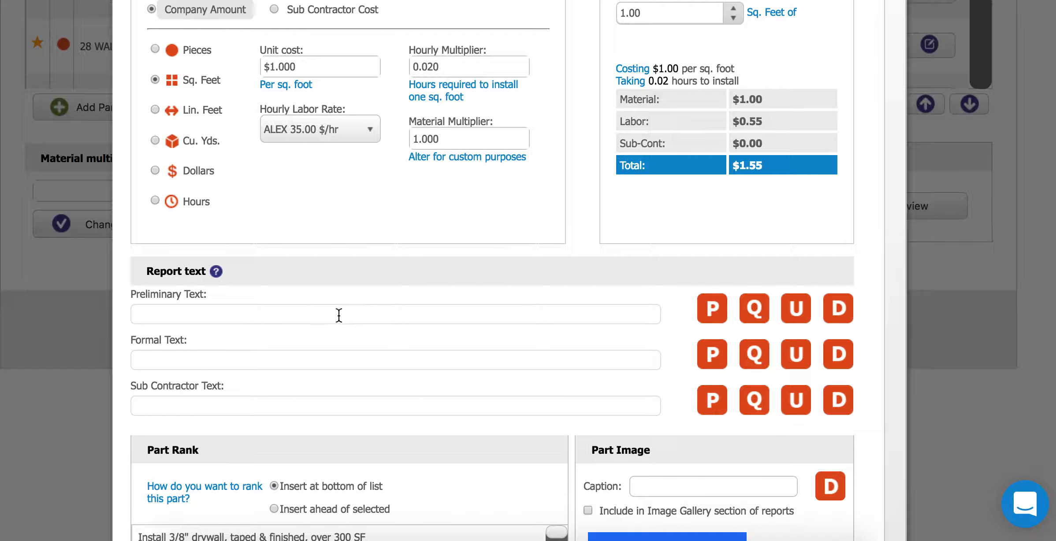
pyautogui.click(204, 317)
pyautogui.write('Inst')
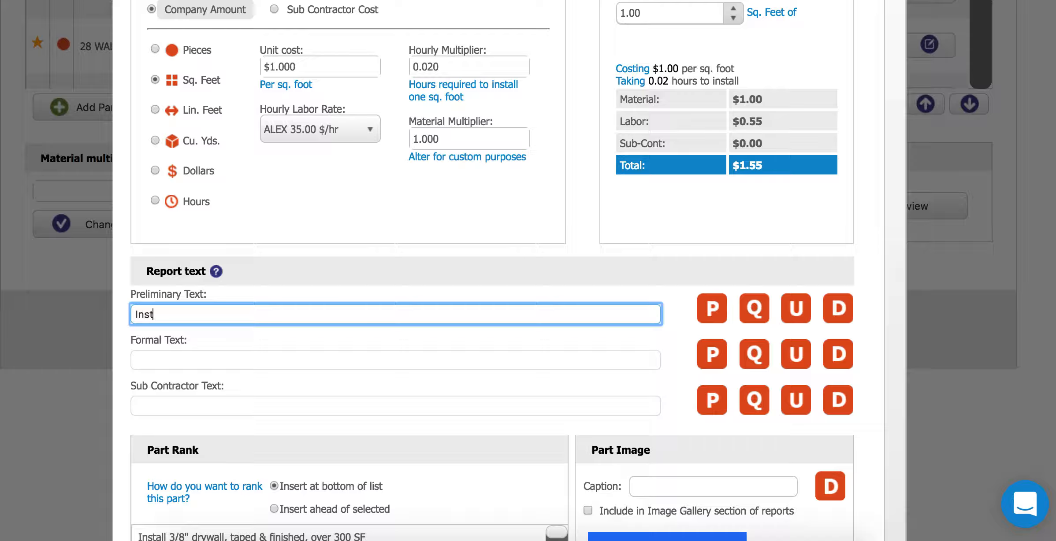
pyautogui.write('all Drywall')
pyautogui.click(180, 365)
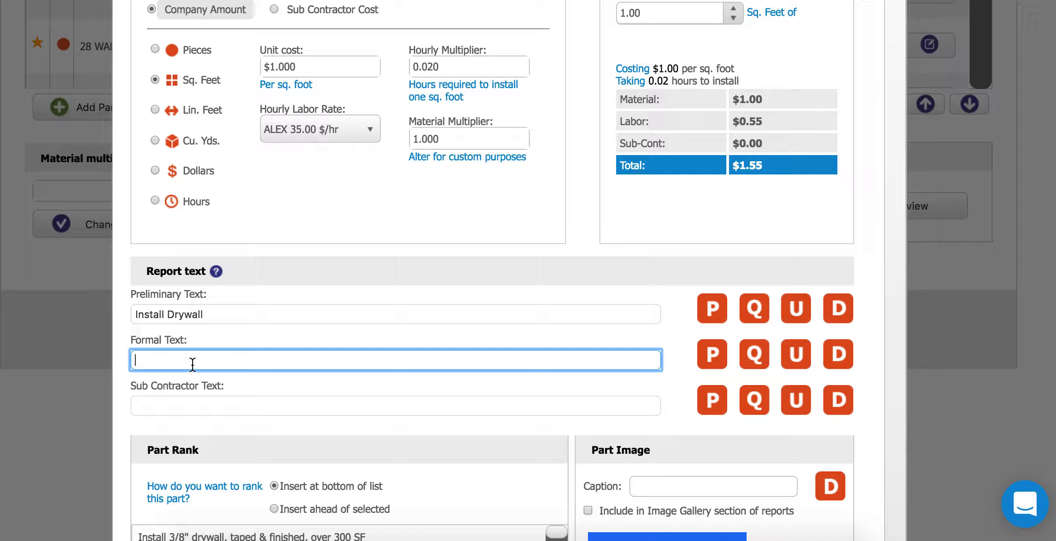
pyautogui.click(840, 357)
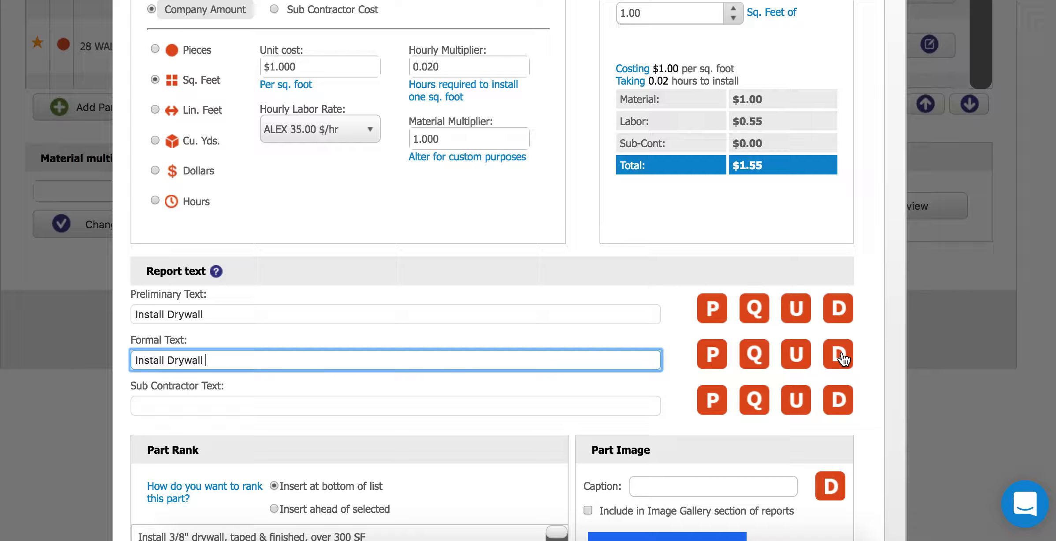